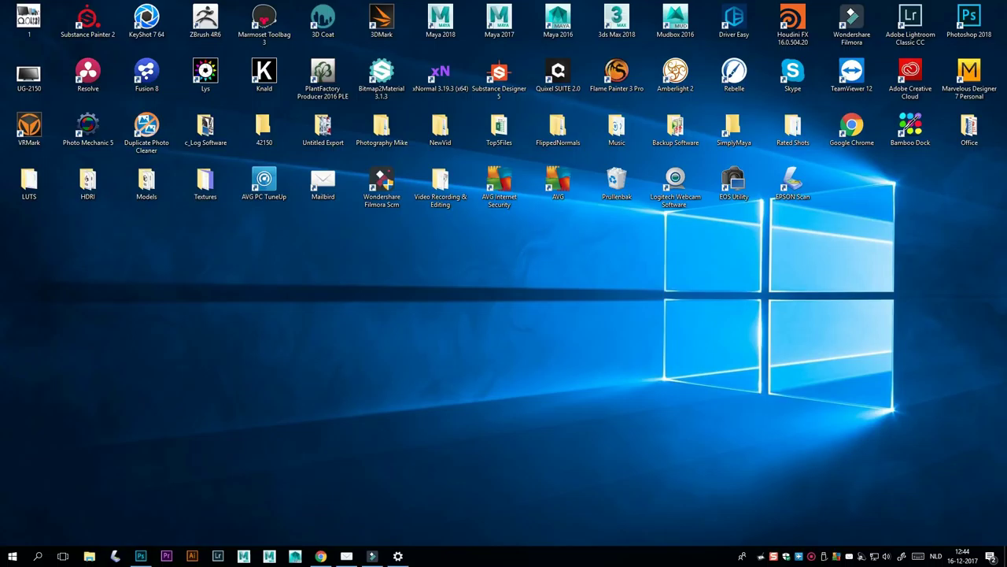
Step: Open the Penates control panel from the UGEE tablet icon, showing the Info tab at version 8.0
double_click(761, 555)
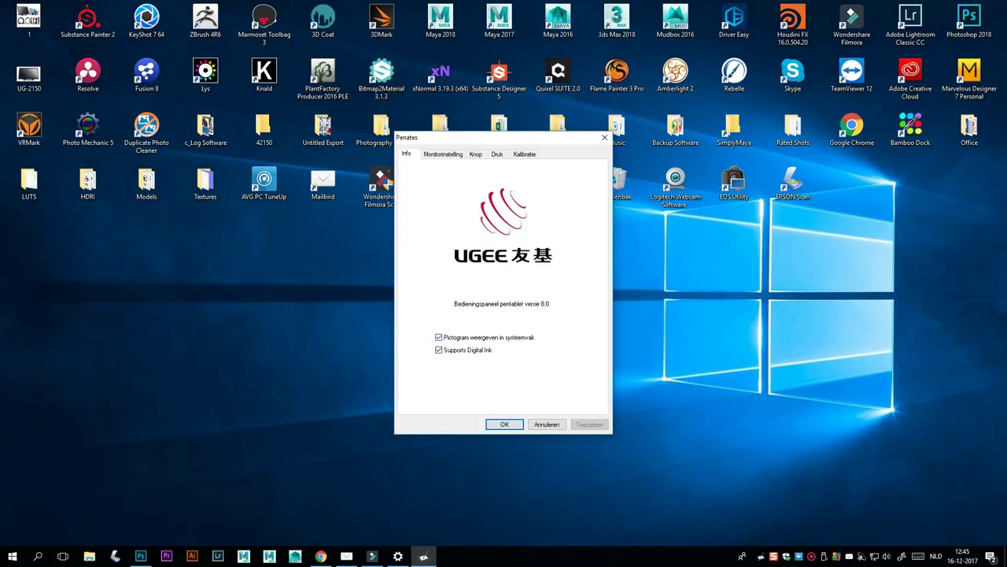
Step: Show the Monitorinstelling page, which maps the tablet to Monitor 1 at 1920 × 1080
click(443, 153)
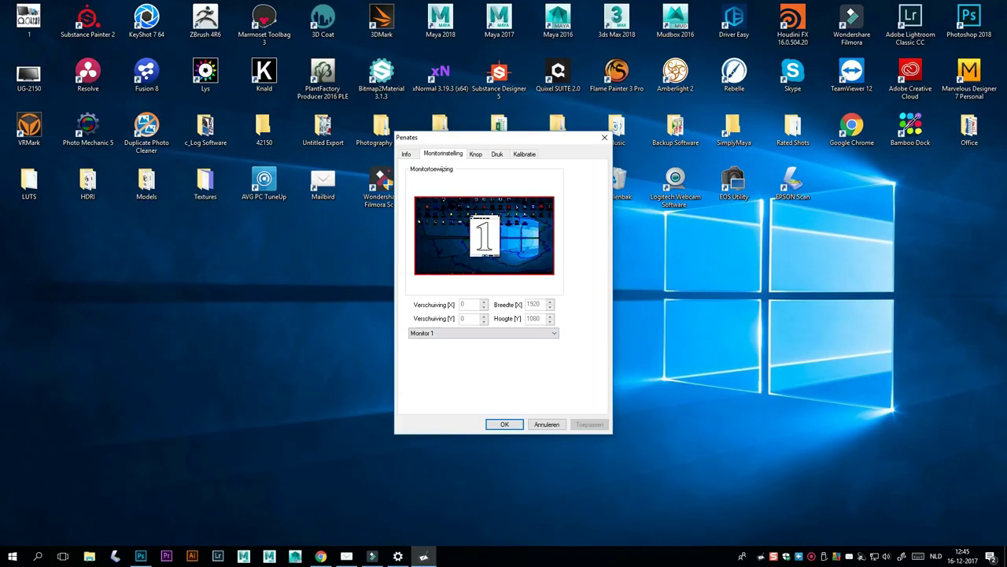
Step: On the Knop tab, keep pen side button 1 assigned to Pen/Eraser Toggle
key(ctrl+Tab)
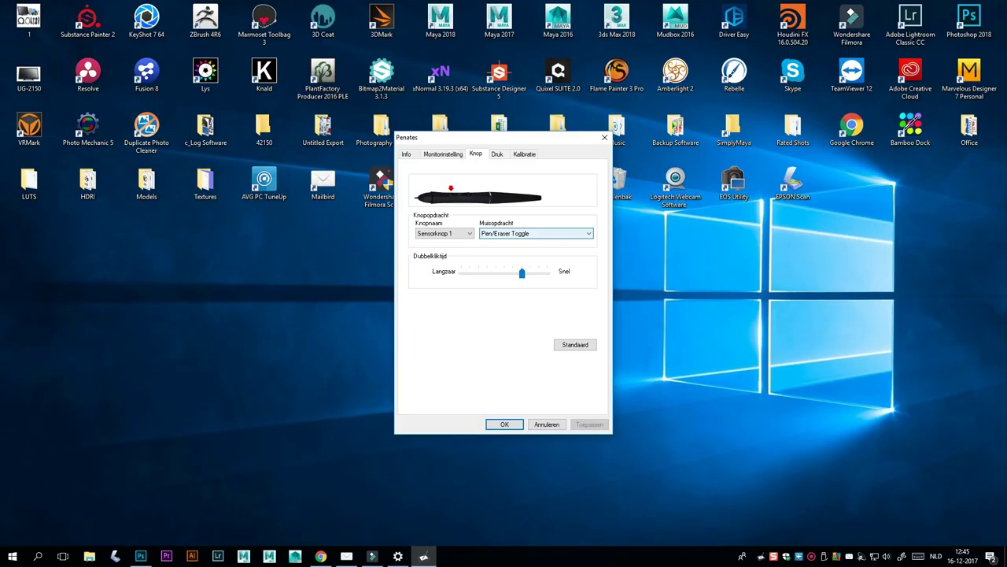
click(535, 232)
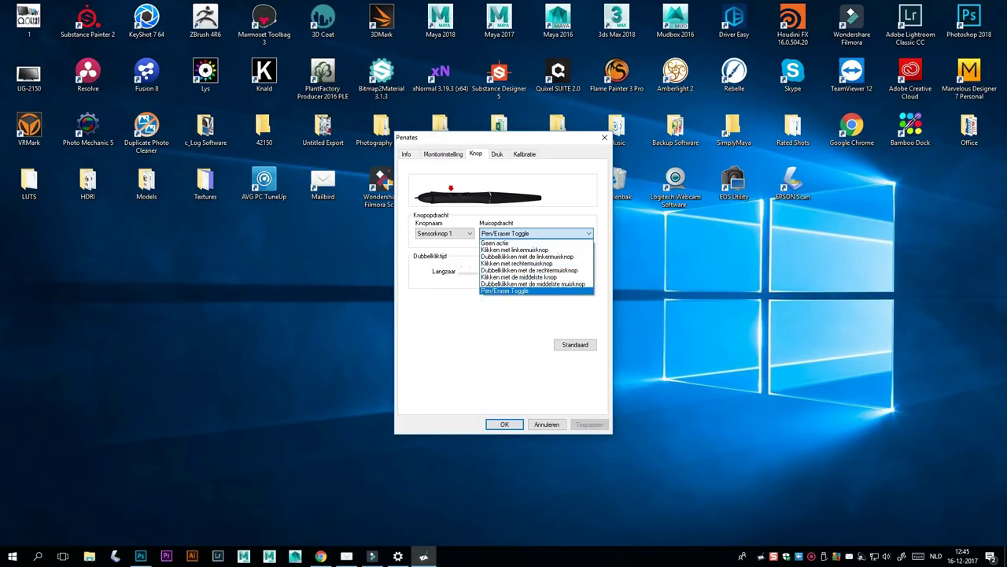
key(Return)
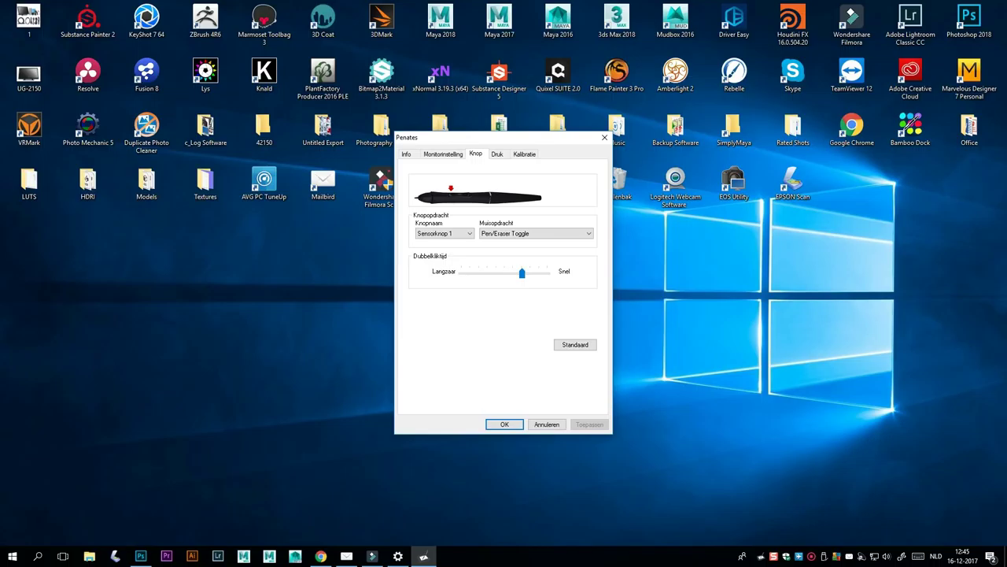
Step: Draw test strokes in the Druktest box and leave Klikgevoeligheid at Licht
key(ctrl+Tab)
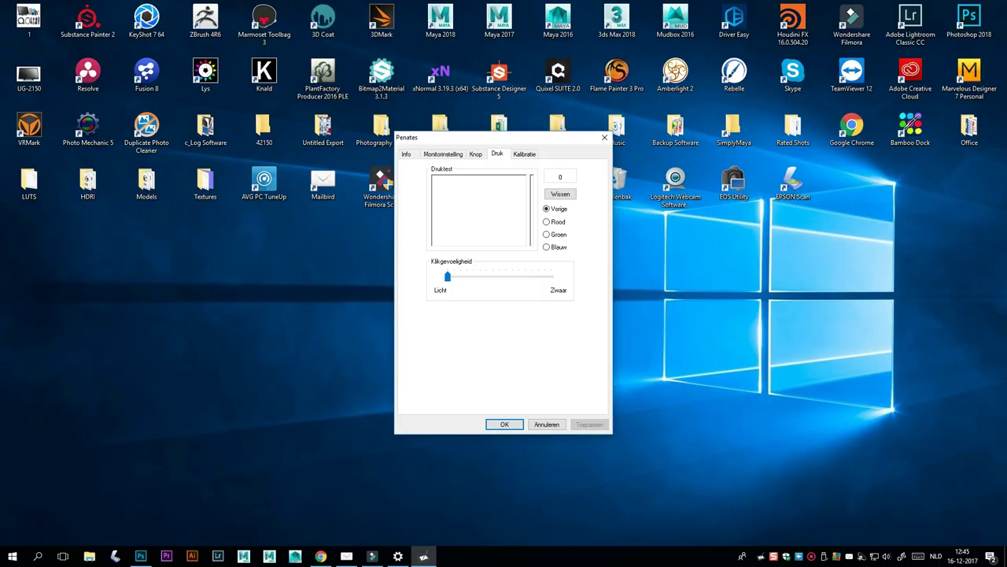
mouse_move(468, 185)
mouse_down()
mouse_move(445, 210)
mouse_move(466, 198)
mouse_move(499, 224)
mouse_up()
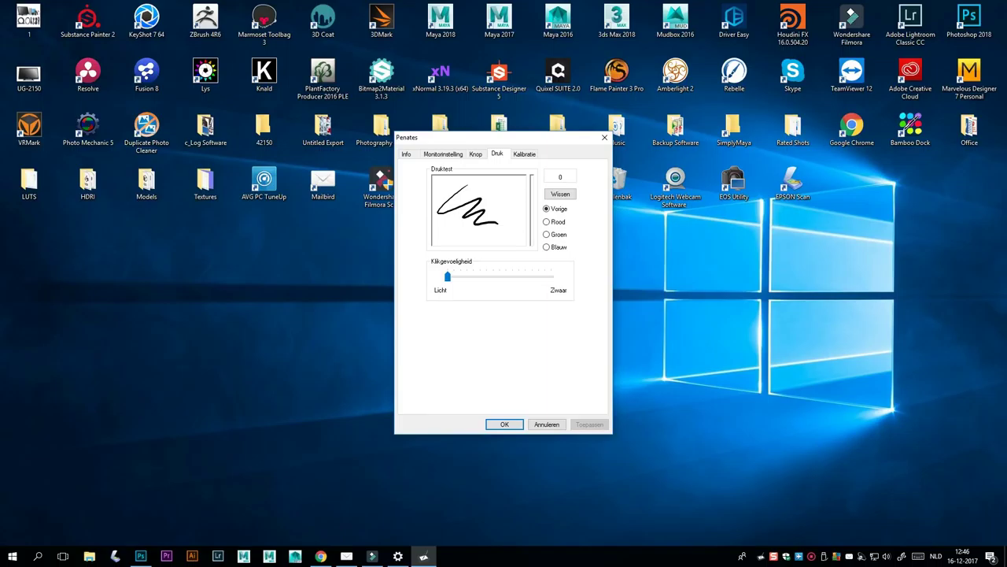
drag(447, 276, 530, 276)
mouse_move(493, 190)
mouse_down()
mouse_move(507, 199)
mouse_move(504, 224)
mouse_up()
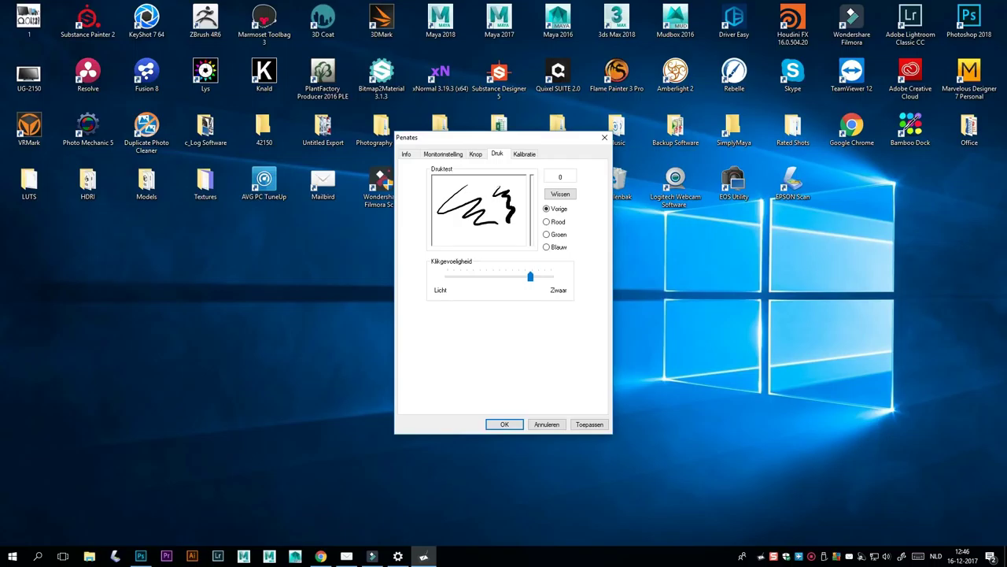
drag(530, 276, 448, 276)
Step: Keep Kalibratie rotation on Niet draaien and accept the settings with OK
click(524, 153)
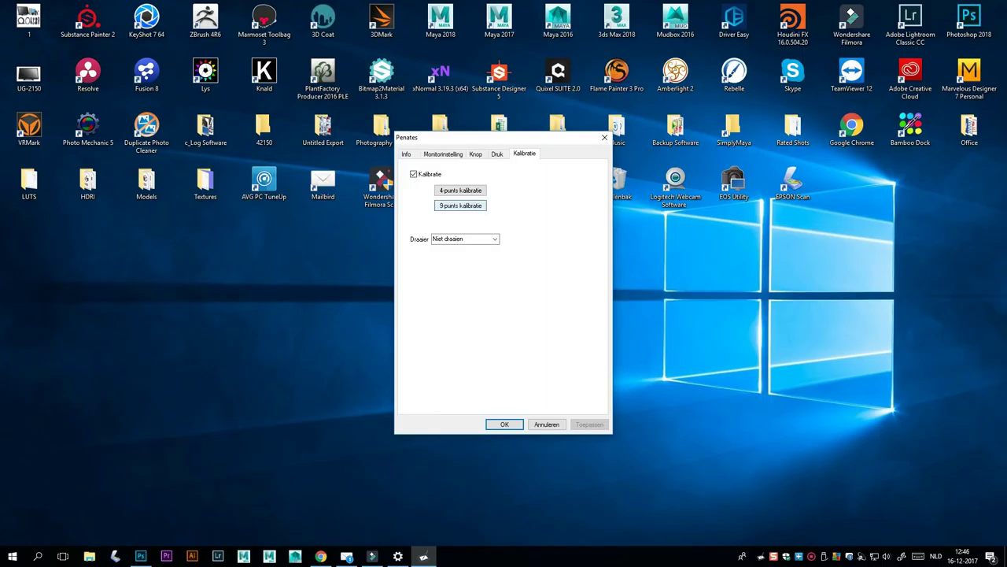
click(494, 238)
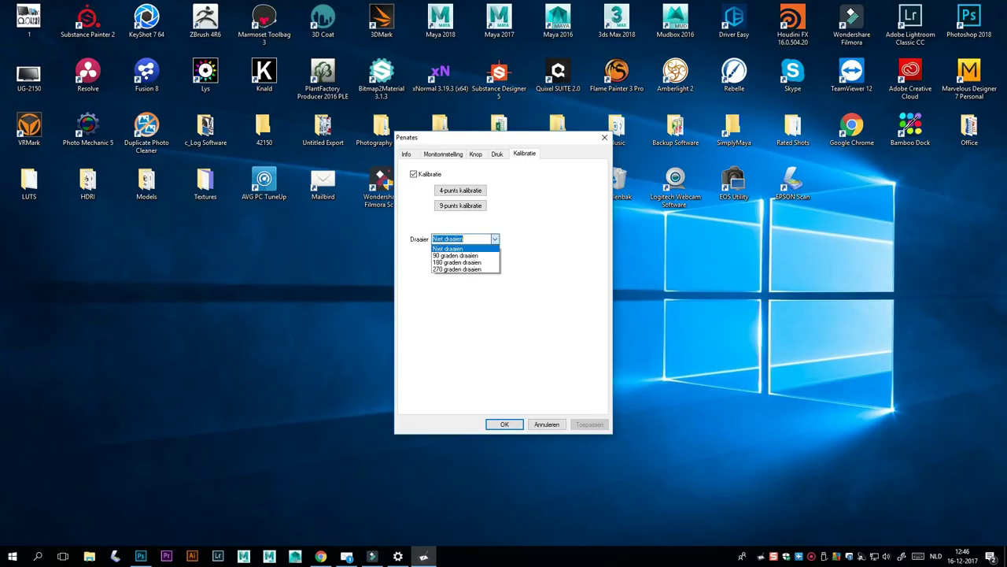
click(494, 239)
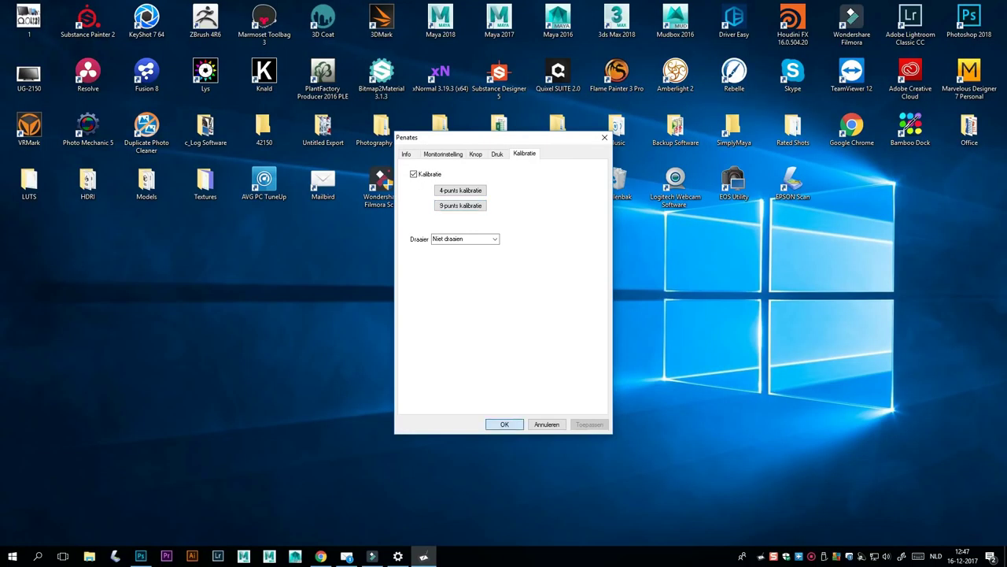
key(Return)
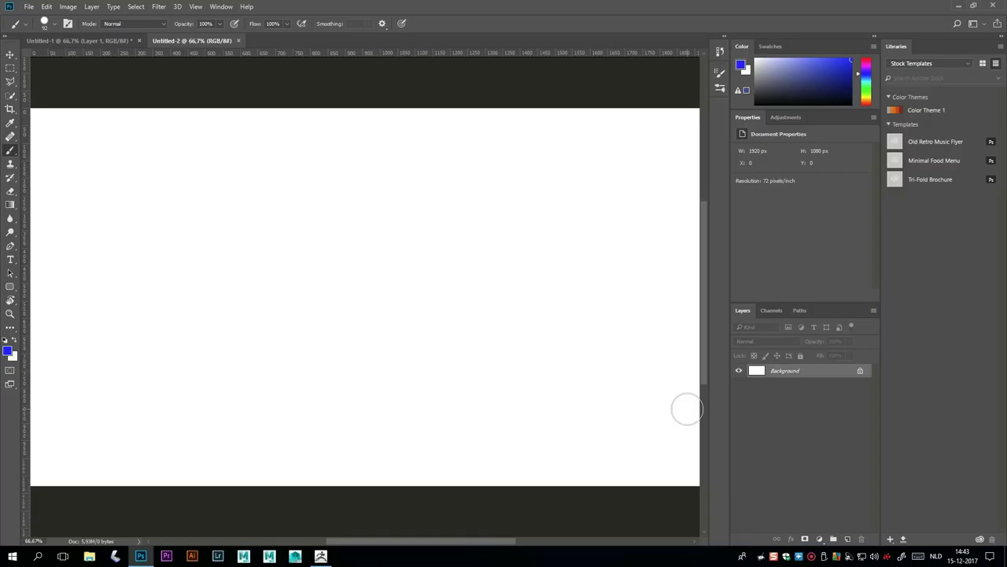
Step: Show the History and Brush Settings panels and turn off Shape Dynamics
click(222, 6)
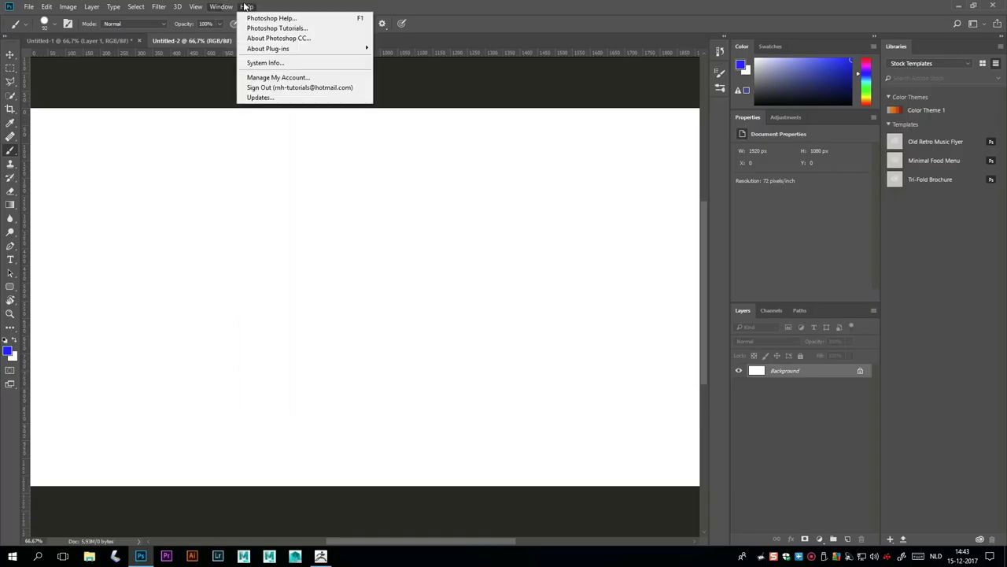
click(228, 77)
click(221, 6)
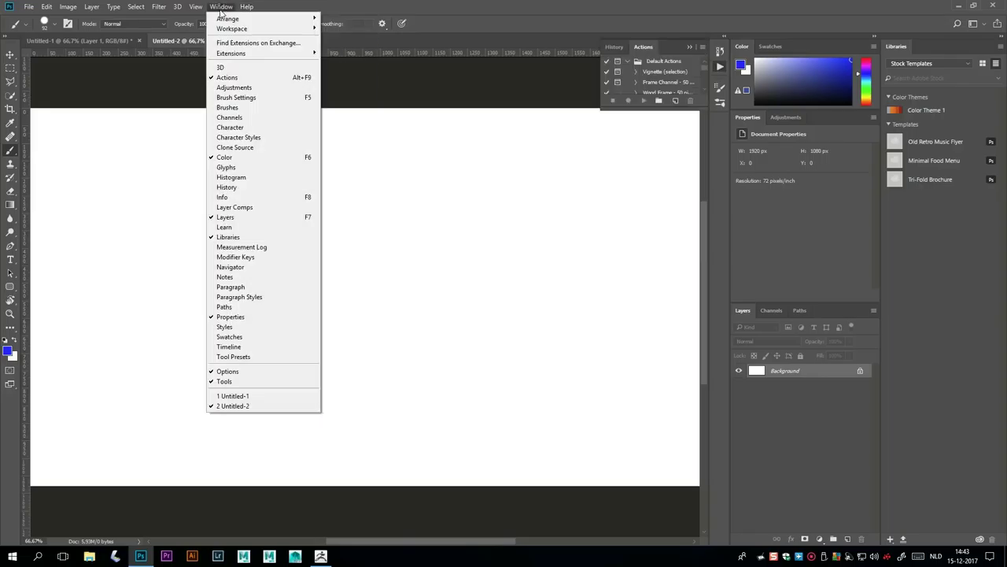
click(252, 97)
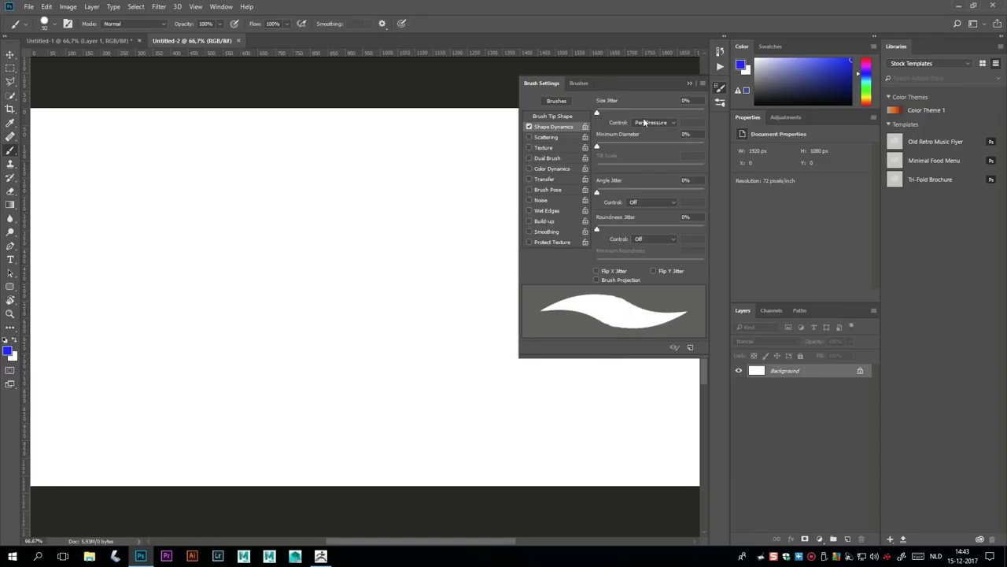
click(528, 127)
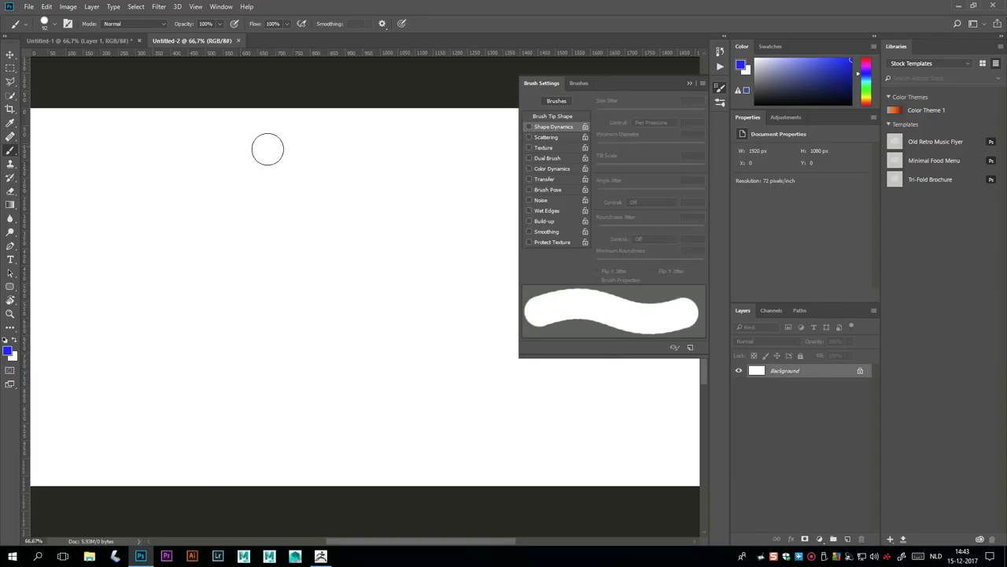
Step: Paint four thick diagonal blue strokes across the canvas
drag(267, 149, 189, 270)
drag(318, 151, 253, 270)
drag(346, 179, 296, 270)
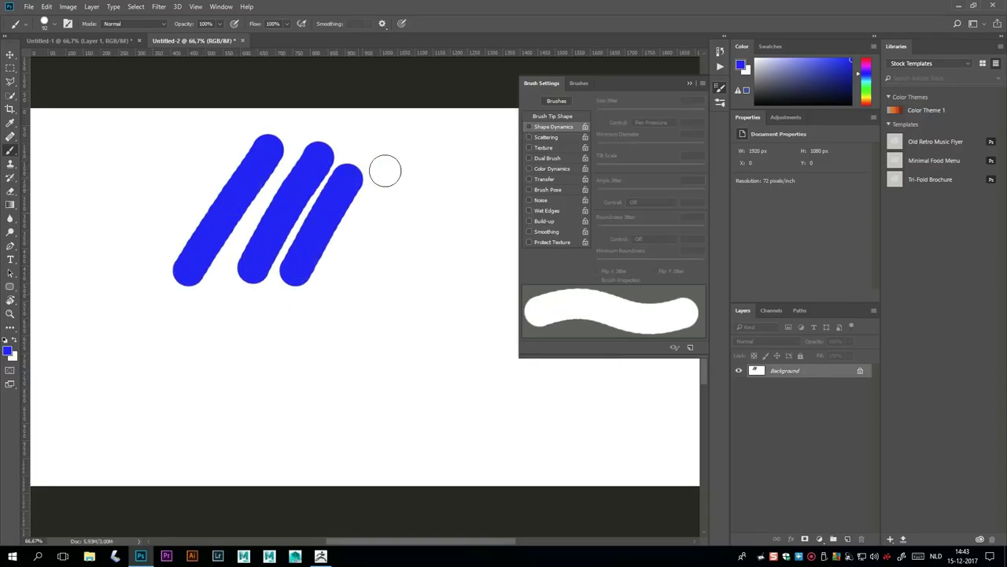
drag(384, 171, 331, 270)
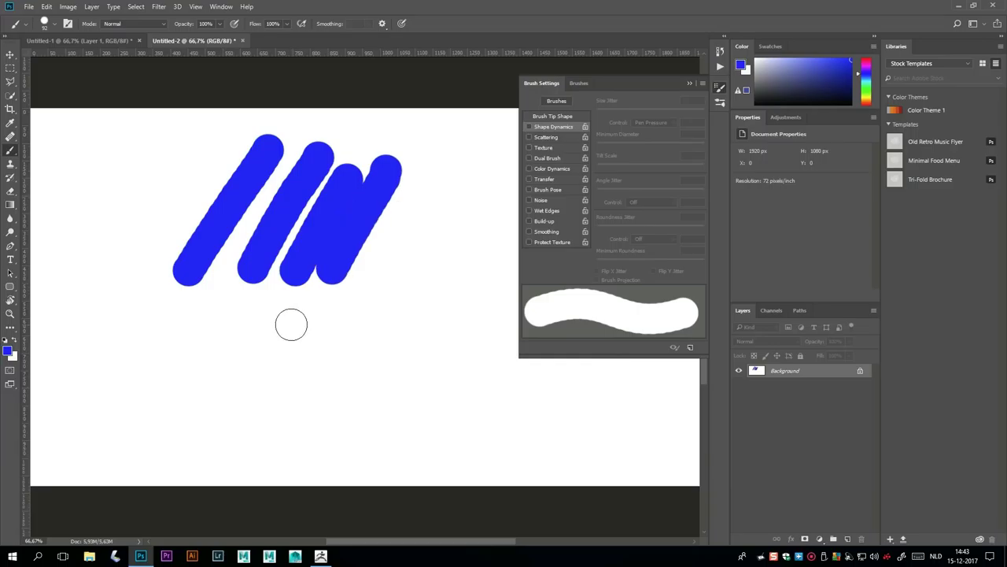
Step: Re-enable Shape Dynamics, draw thin tapered strokes and a zigzag, then collapse Brush Settings
click(529, 126)
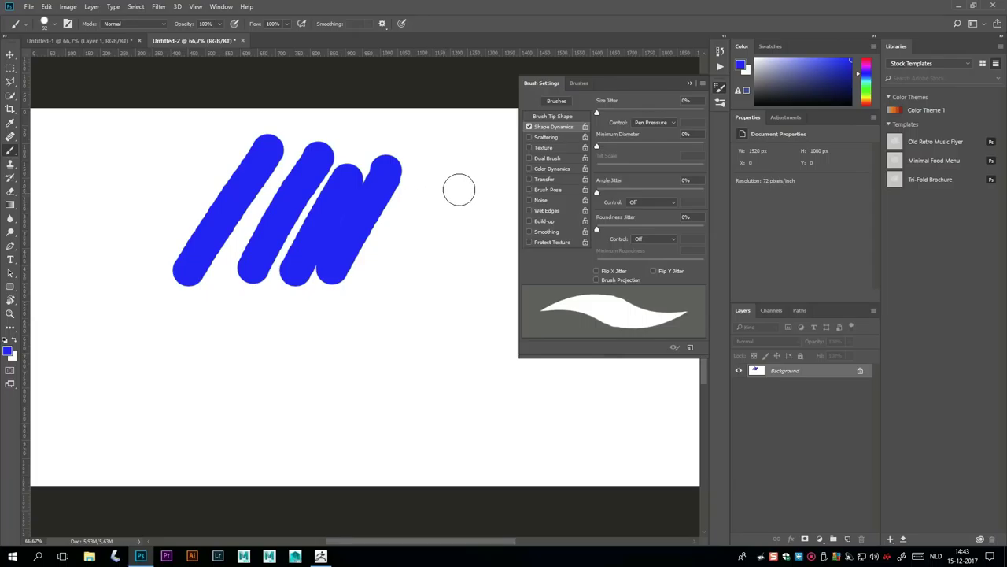
drag(467, 187, 401, 301)
mouse_move(486, 230)
mouse_down()
mouse_move(448, 278)
mouse_move(414, 378)
mouse_up()
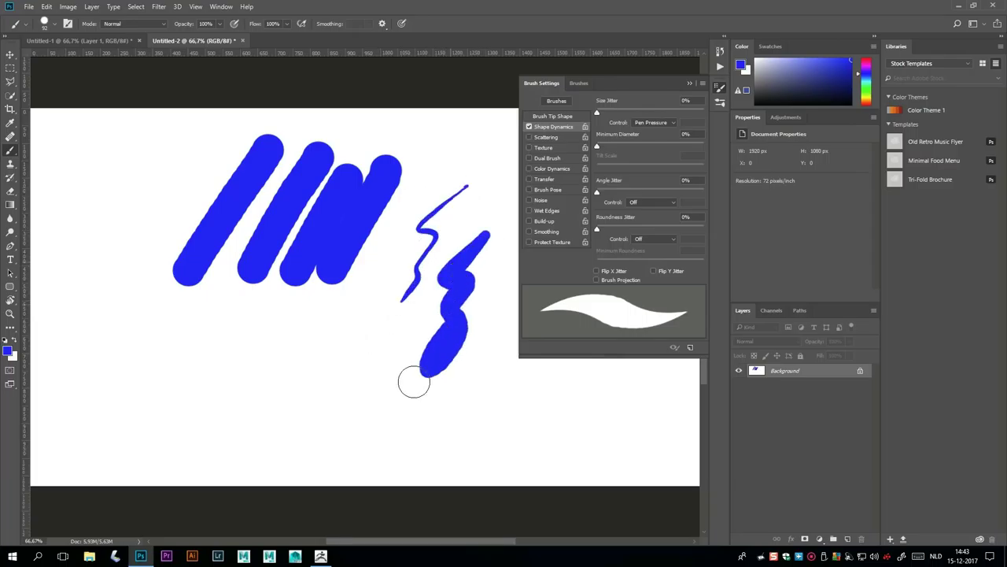
mouse_move(356, 320)
mouse_down()
mouse_move(370, 300)
mouse_move(366, 284)
mouse_up()
drag(283, 366, 330, 314)
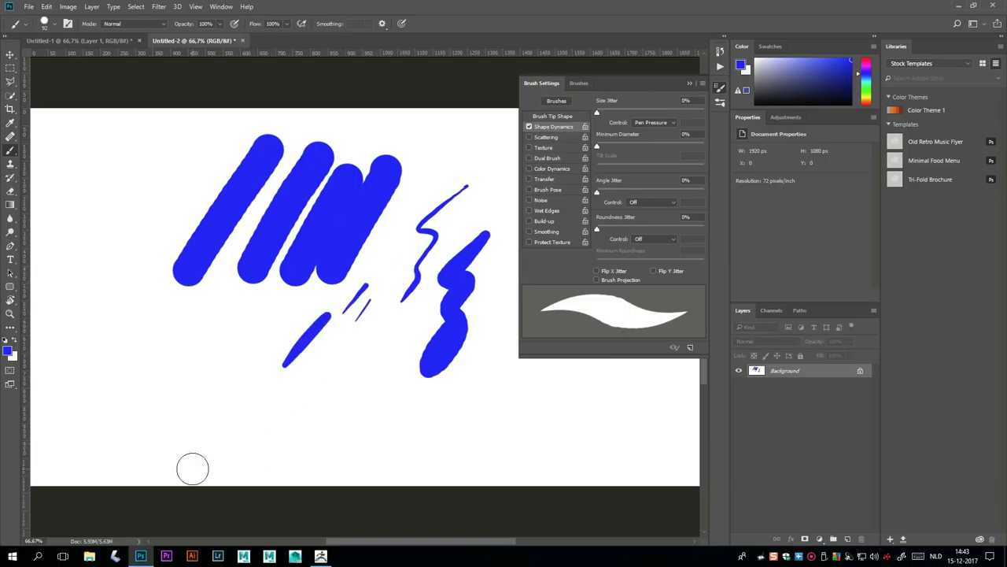
click(690, 83)
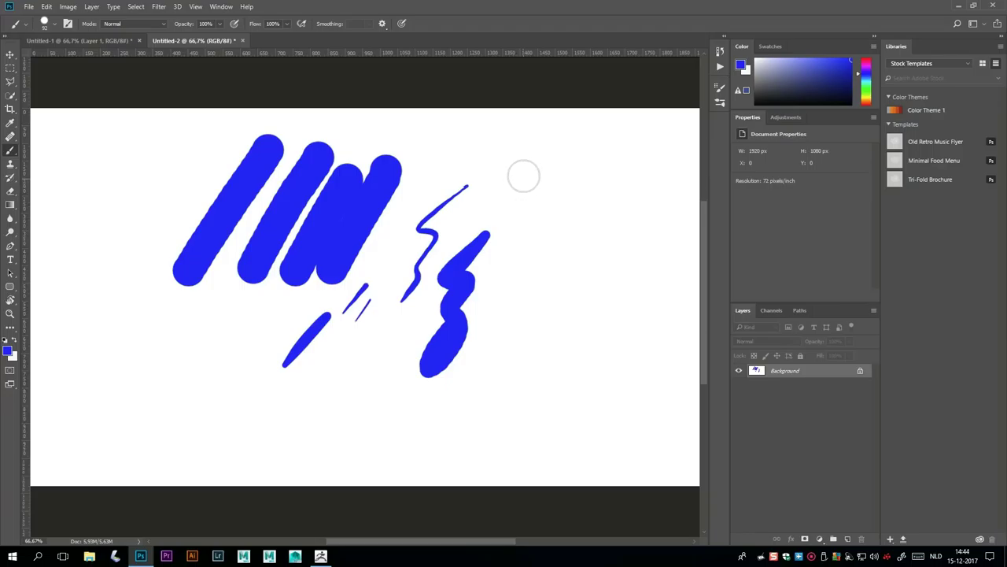
Step: Erase the zigzag and thick-stroke tops with the pen eraser, then add Layer 1
key(bracketright)
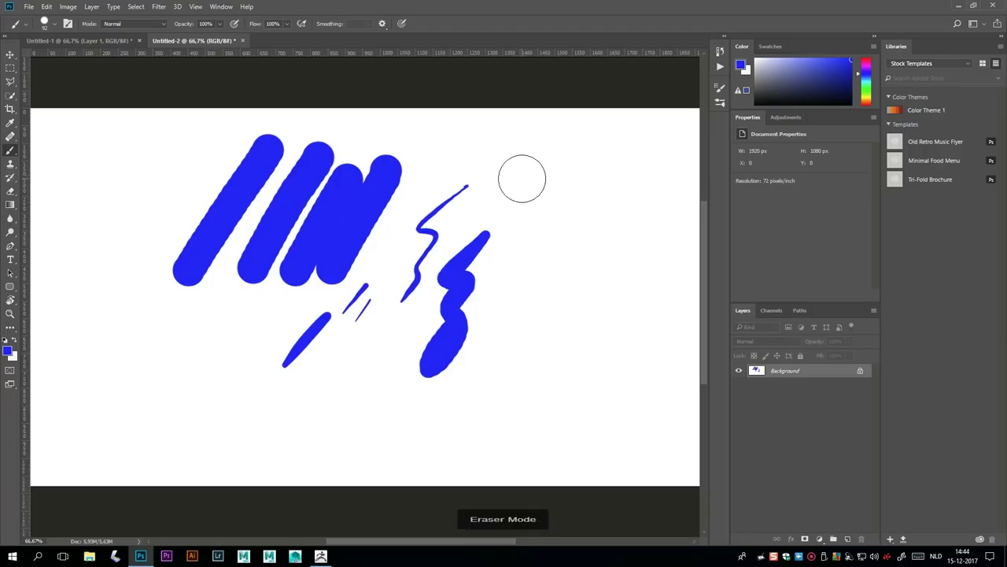
mouse_move(521, 177)
mouse_down()
mouse_move(465, 191)
mouse_move(432, 245)
mouse_move(461, 252)
mouse_move(468, 270)
mouse_move(454, 357)
mouse_move(447, 309)
mouse_move(467, 191)
mouse_move(339, 201)
mouse_move(326, 169)
mouse_move(284, 150)
mouse_move(219, 272)
mouse_up()
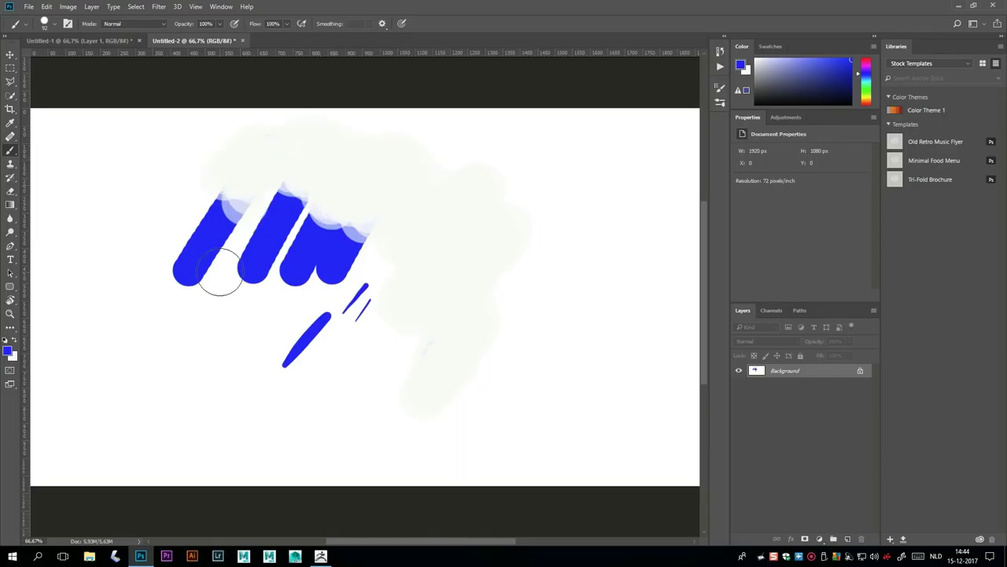
click(848, 538)
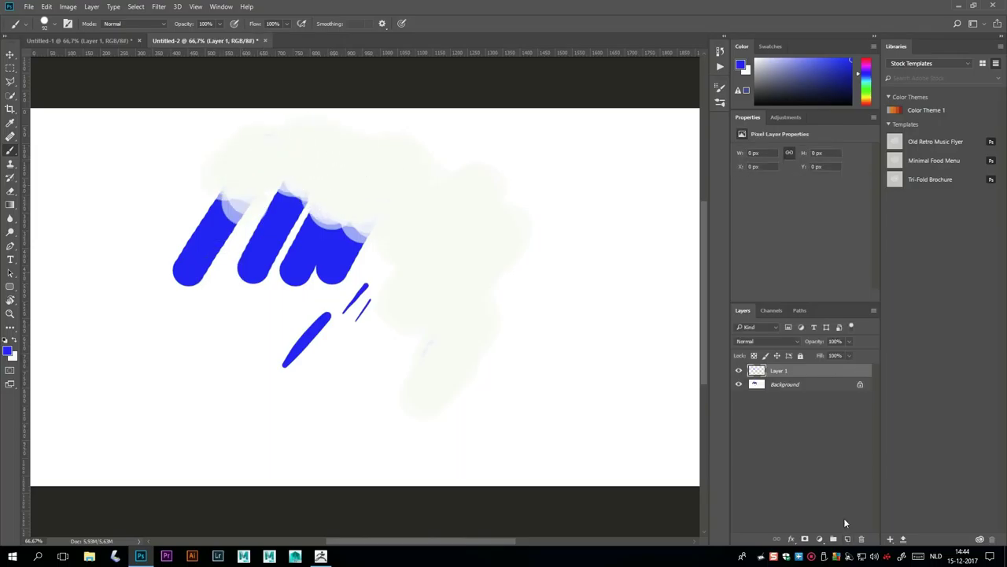
Step: Delete the Background layer, then paint and erase a blue test stroke on Layer 1
click(788, 385)
key(Delete)
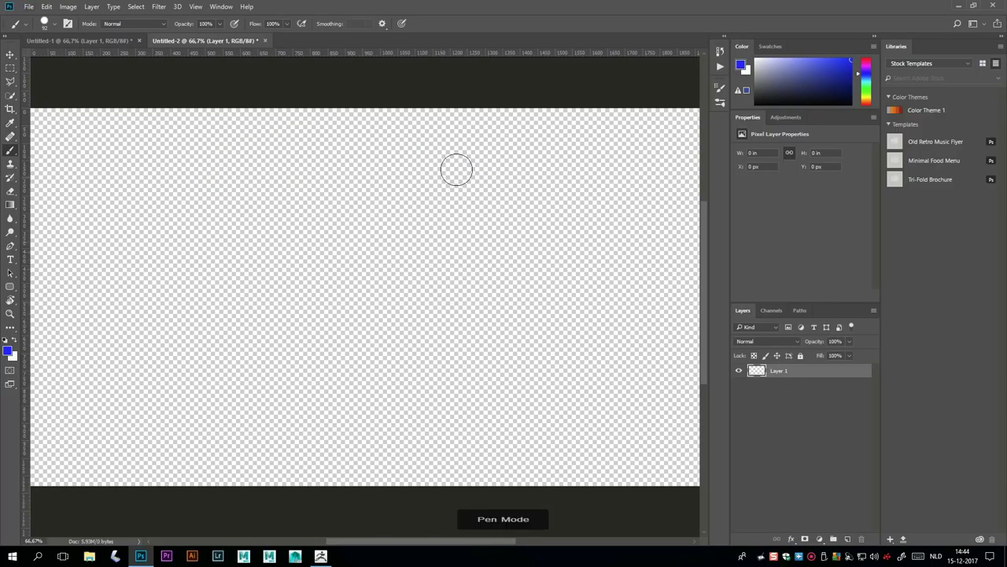
mouse_move(462, 168)
mouse_down()
mouse_move(397, 224)
mouse_move(407, 276)
mouse_move(397, 368)
mouse_move(372, 427)
mouse_up()
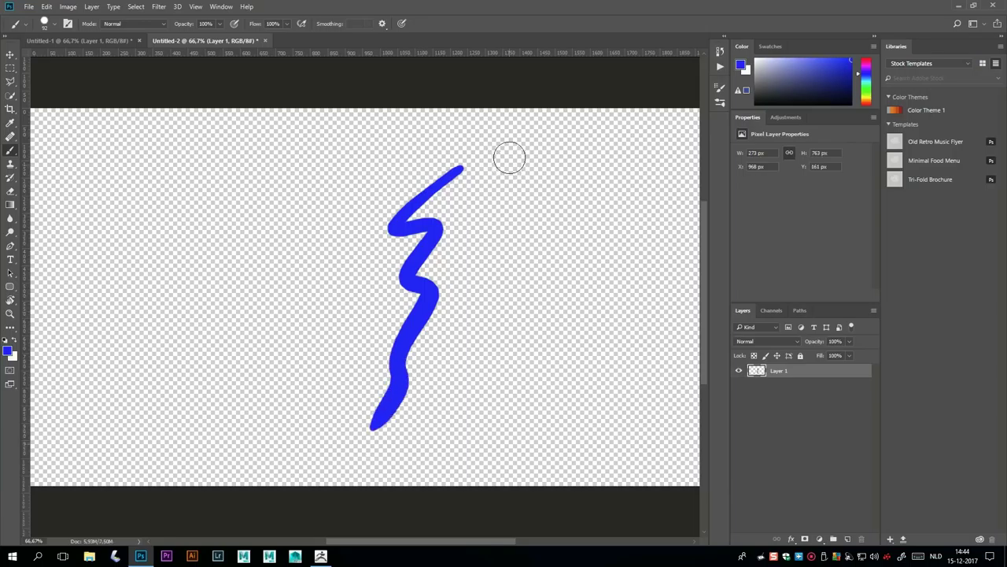
key(grave)
mouse_move(467, 168)
mouse_down()
mouse_move(403, 211)
mouse_move(423, 238)
mouse_move(414, 315)
mouse_move(377, 420)
mouse_move(408, 410)
mouse_up()
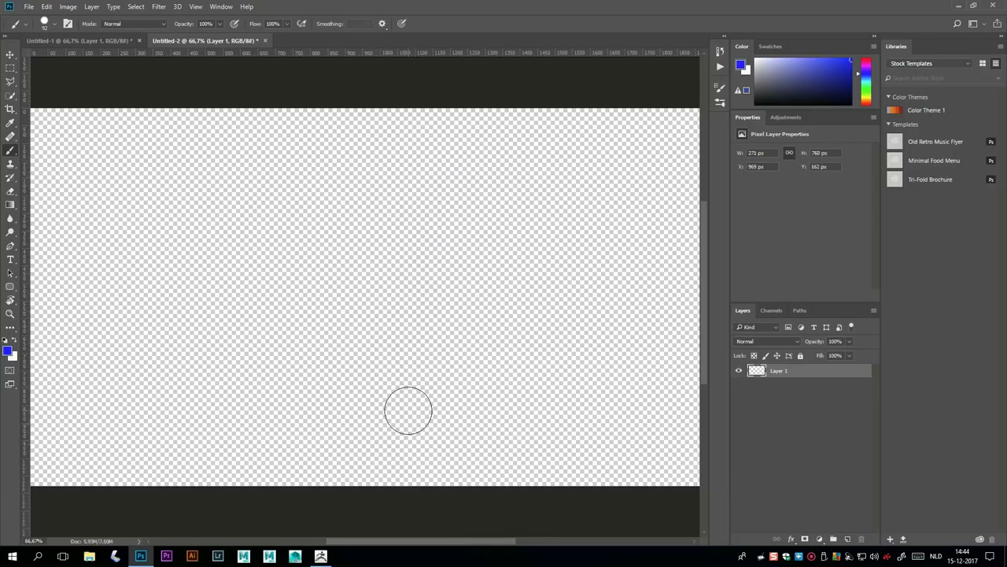
click(865, 65)
Step: Pick magenta and paint a magenta zigzag stroke on Layer 1 in pen mode
click(837, 67)
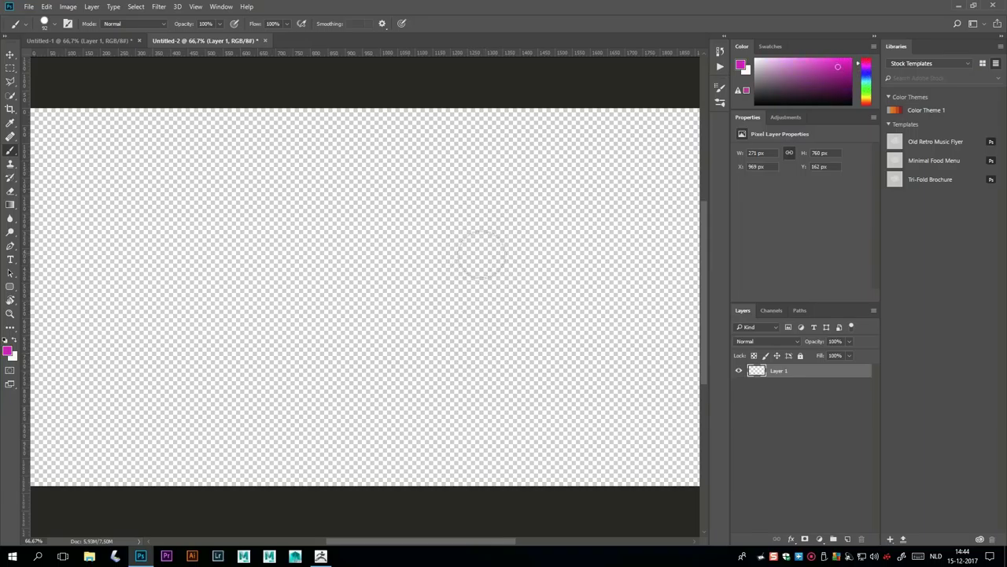
key(grave)
drag(563, 184, 500, 367)
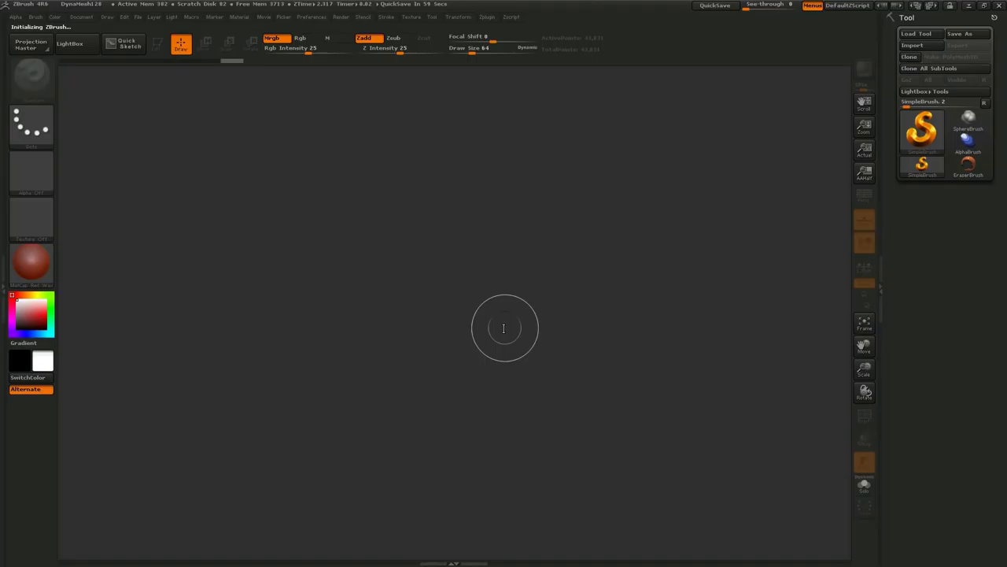
Step: Load DynaMesh128.ZPR from LightBox's Project tab and shift the red sphere in the view
click(81, 43)
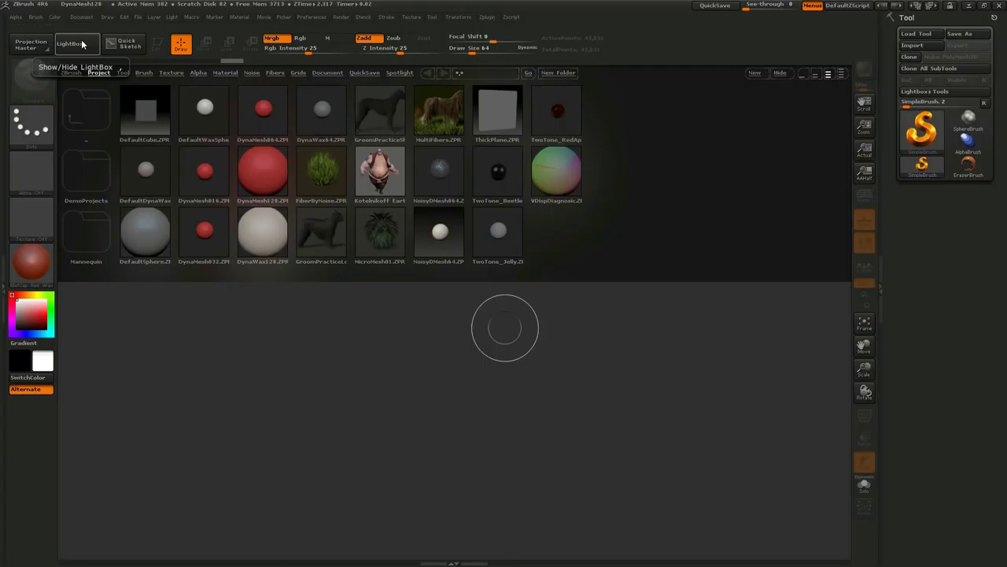
double_click(254, 164)
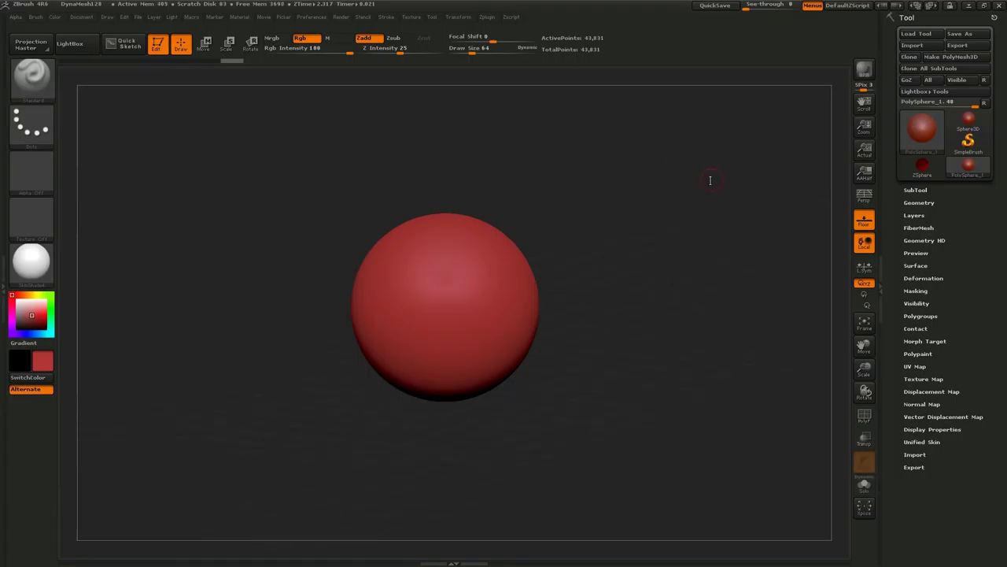
drag(710, 180, 729, 132)
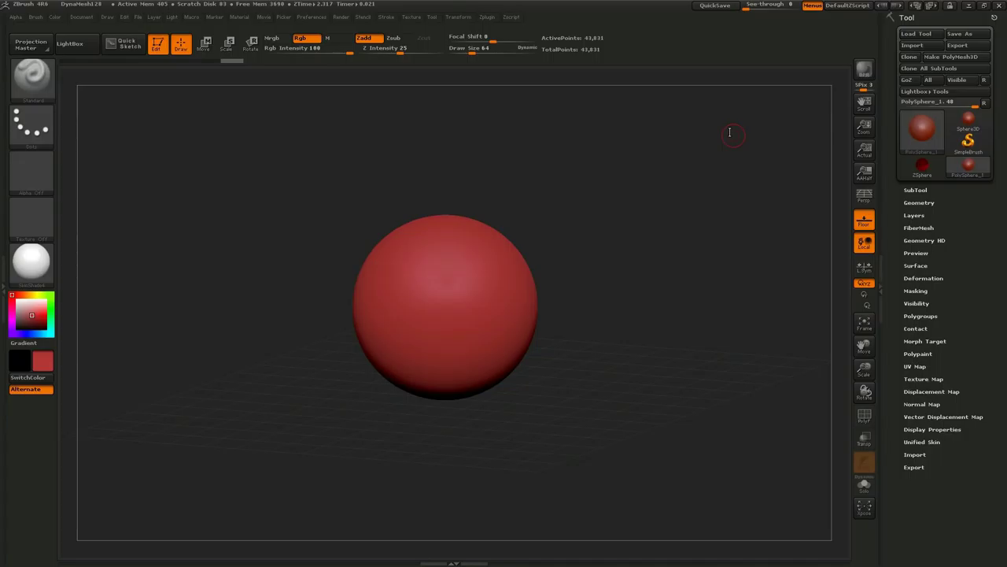
click(32, 85)
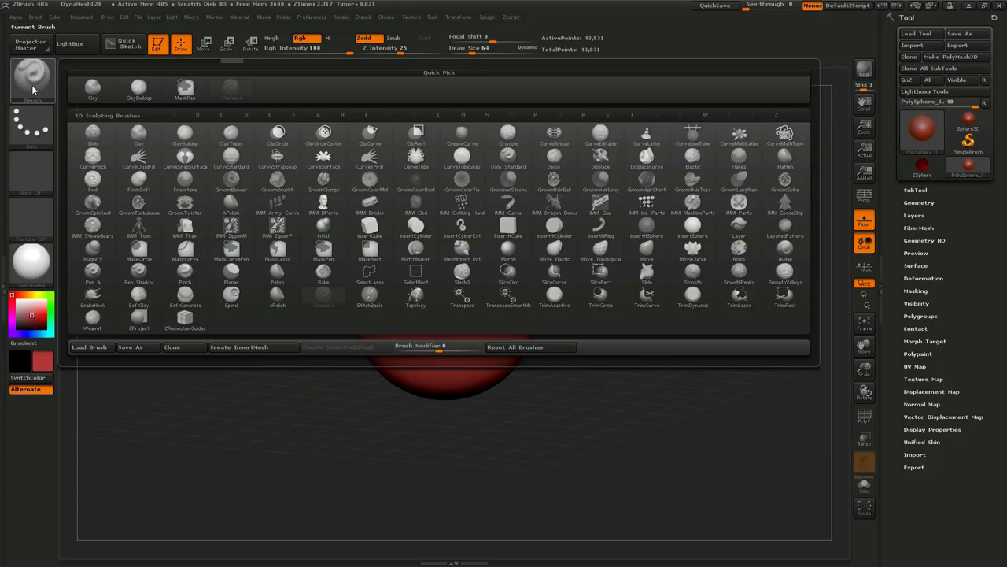
click(228, 81)
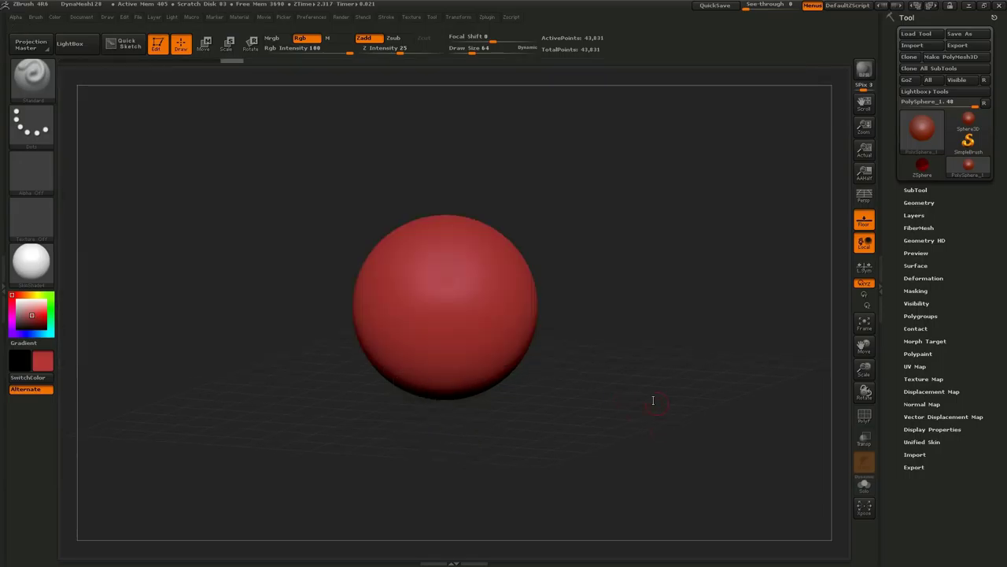
drag(401, 50, 500, 52)
Step: Sculpt mirrored lumps along the sphere's sides and lower half, forming a ring of rounded bulges
mouse_move(491, 273)
mouse_down()
mouse_move(499, 322)
mouse_move(498, 258)
mouse_move(524, 319)
mouse_up()
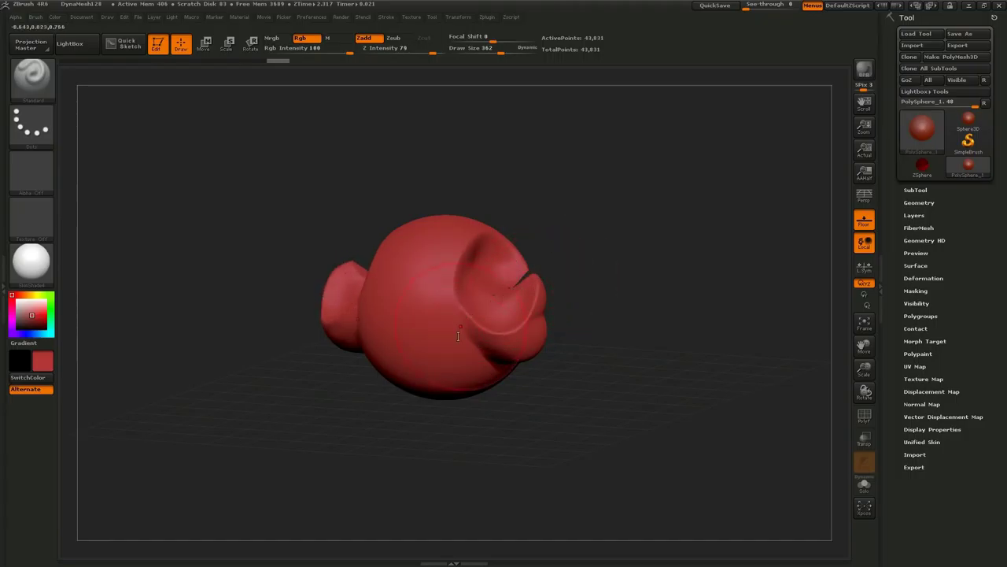
drag(458, 336, 480, 390)
mouse_move(635, 344)
mouse_down()
mouse_move(648, 245)
mouse_move(693, 233)
mouse_move(659, 269)
mouse_move(636, 268)
mouse_move(666, 295)
mouse_move(631, 296)
mouse_move(650, 318)
mouse_move(615, 303)
mouse_move(636, 272)
mouse_move(655, 293)
mouse_move(633, 289)
mouse_move(646, 307)
mouse_move(632, 270)
mouse_up()
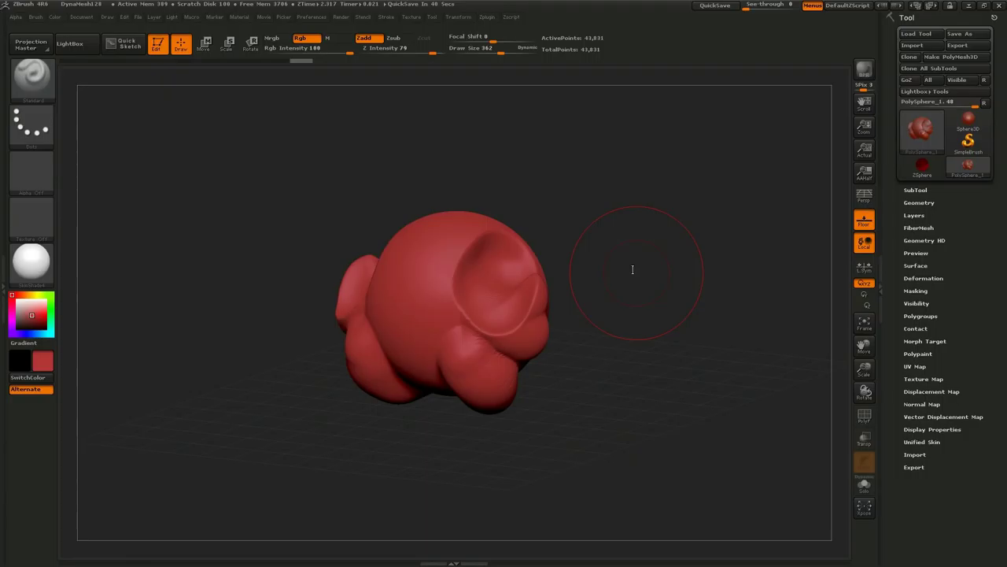
mouse_move(471, 124)
mouse_down()
mouse_move(504, 118)
mouse_move(490, 148)
mouse_move(630, 103)
mouse_move(565, 159)
mouse_move(690, 158)
mouse_move(561, 144)
mouse_move(355, 252)
mouse_move(223, 367)
mouse_move(373, 209)
mouse_move(572, 111)
mouse_move(492, 160)
mouse_move(598, 216)
mouse_move(598, 162)
mouse_move(593, 173)
mouse_move(643, 147)
mouse_move(610, 242)
mouse_move(701, 141)
mouse_move(632, 178)
mouse_move(609, 241)
mouse_move(716, 147)
mouse_move(709, 116)
mouse_move(645, 236)
mouse_move(607, 279)
mouse_move(627, 162)
mouse_move(662, 199)
mouse_move(479, 204)
mouse_move(326, 342)
mouse_move(371, 279)
mouse_move(546, 175)
mouse_move(686, 146)
mouse_move(524, 232)
mouse_move(346, 387)
mouse_up()
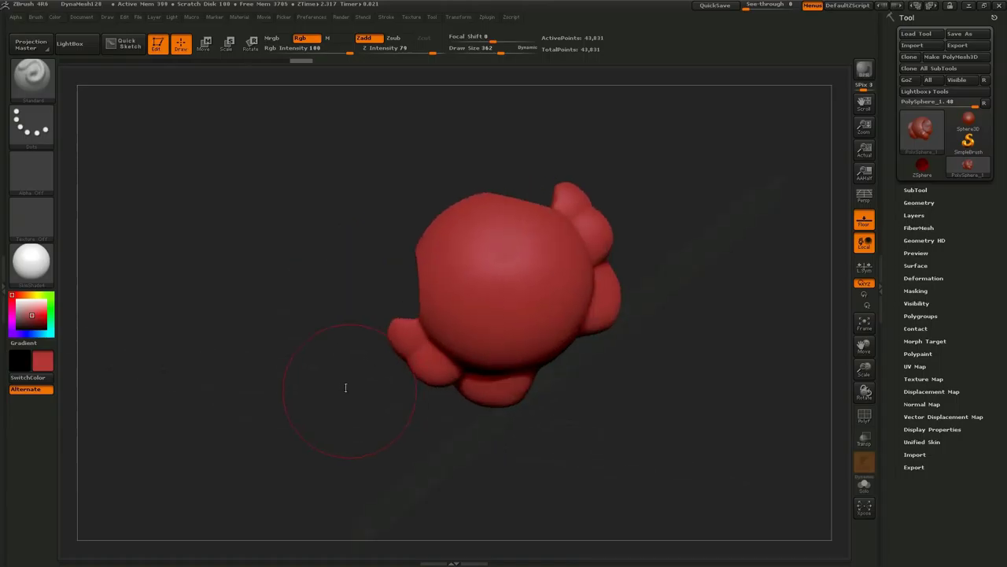